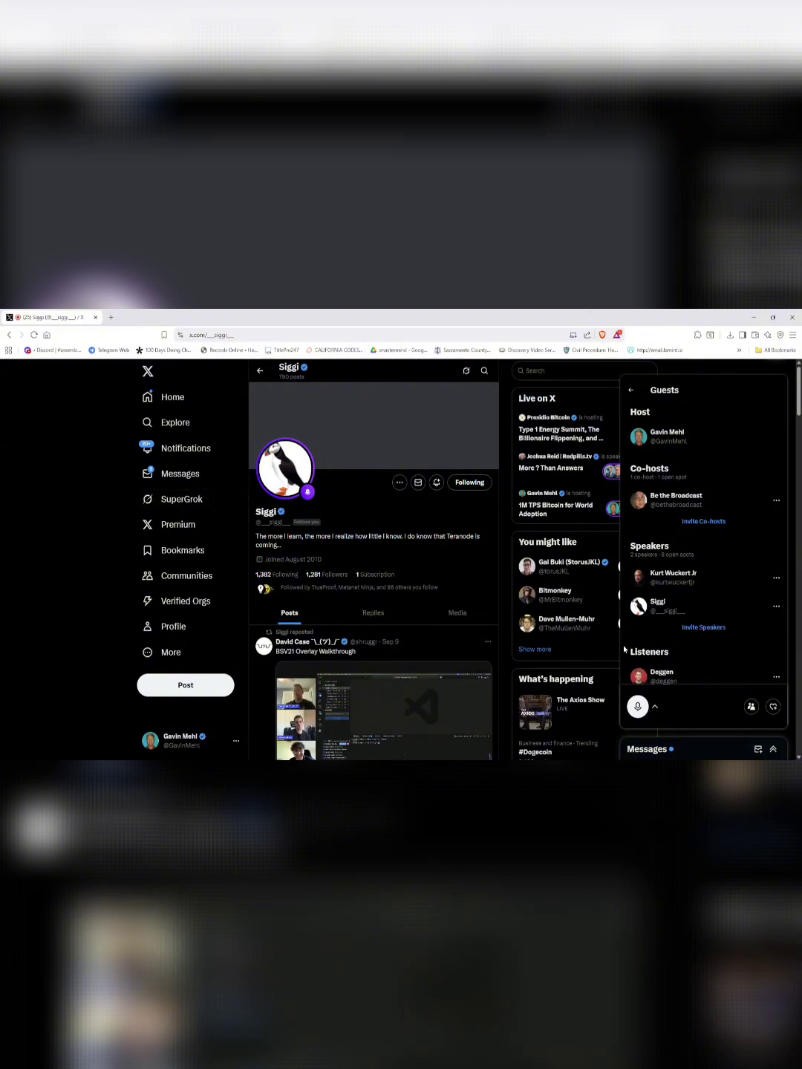
{"action": "scroll", "coordinate": [644, 654], "scroll_direction": "down", "scroll_amount": 1}
{"action": "scroll", "coordinate": [642, 659], "scroll_direction": "down", "scroll_amount": 1}
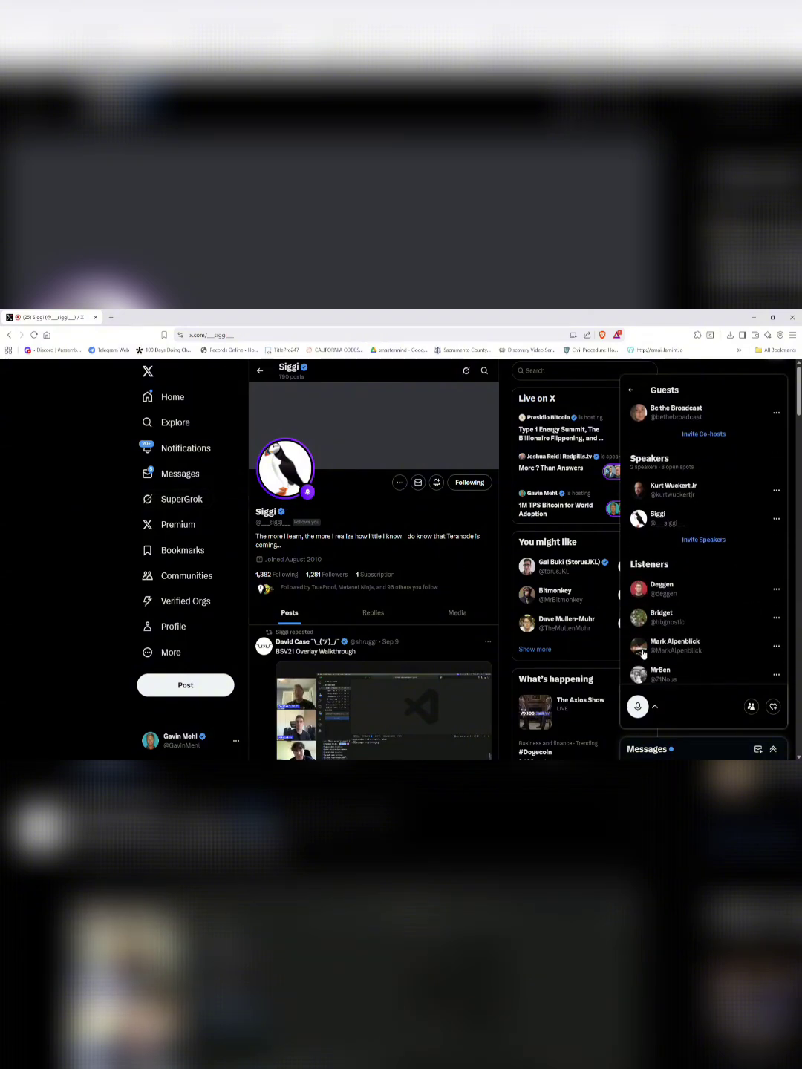